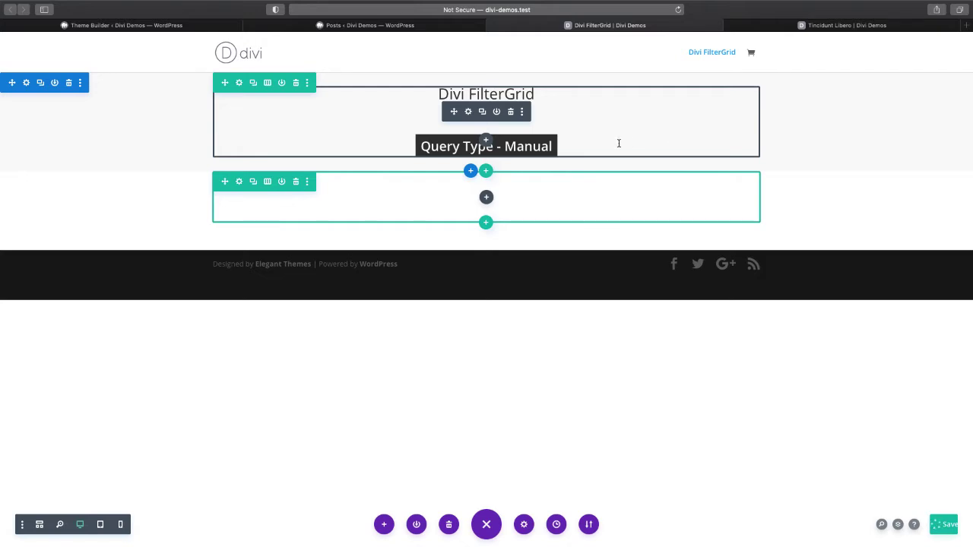
- Insert a Divi FilterGrid module into the empty row from the module list
{"action": "left_click", "coordinate": [487, 199]}
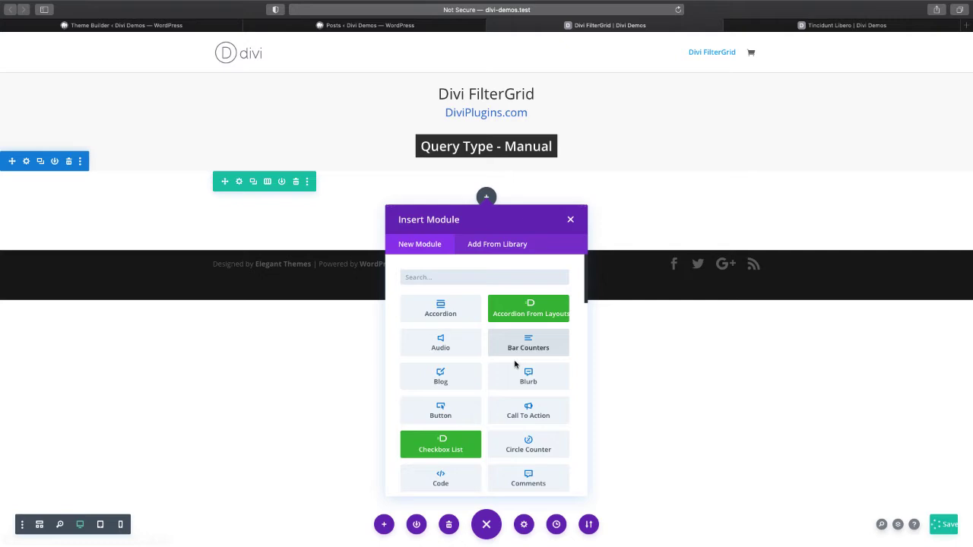
{"action": "scroll", "coordinate": [515, 365], "scroll_direction": "down", "scroll_amount": 3}
{"action": "left_click", "coordinate": [509, 417]}
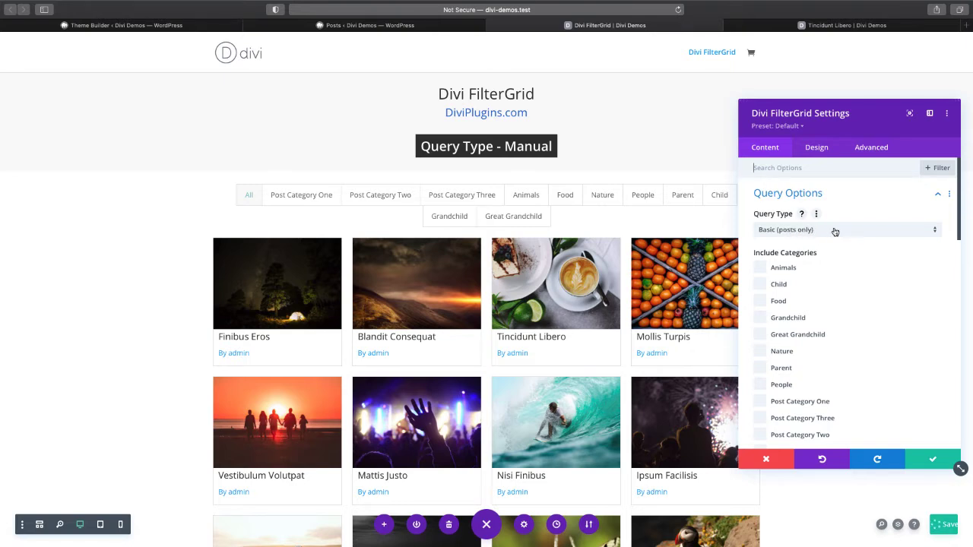
- Change the FilterGrid Query Type to Manual (post IDs)
{"action": "left_click", "coordinate": [812, 233]}
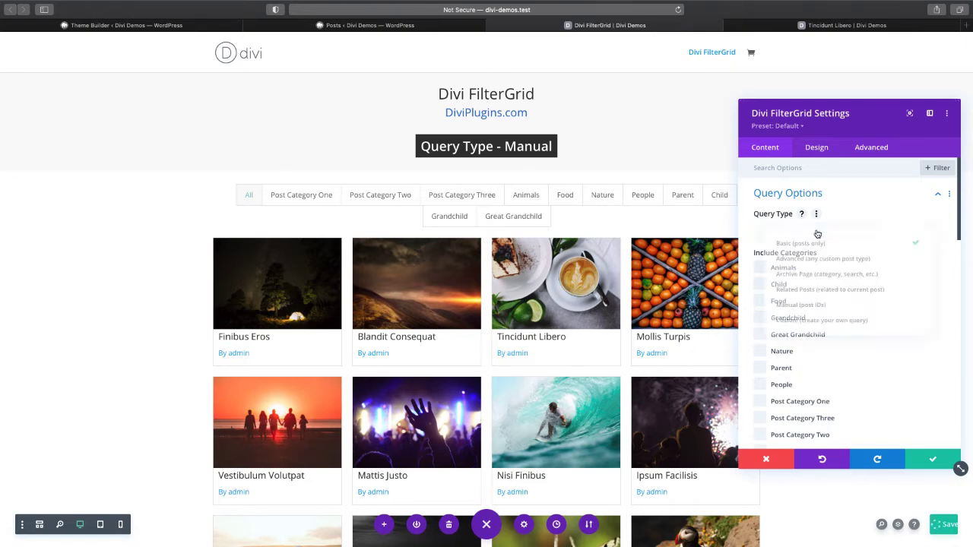
{"action": "left_click", "coordinate": [794, 308]}
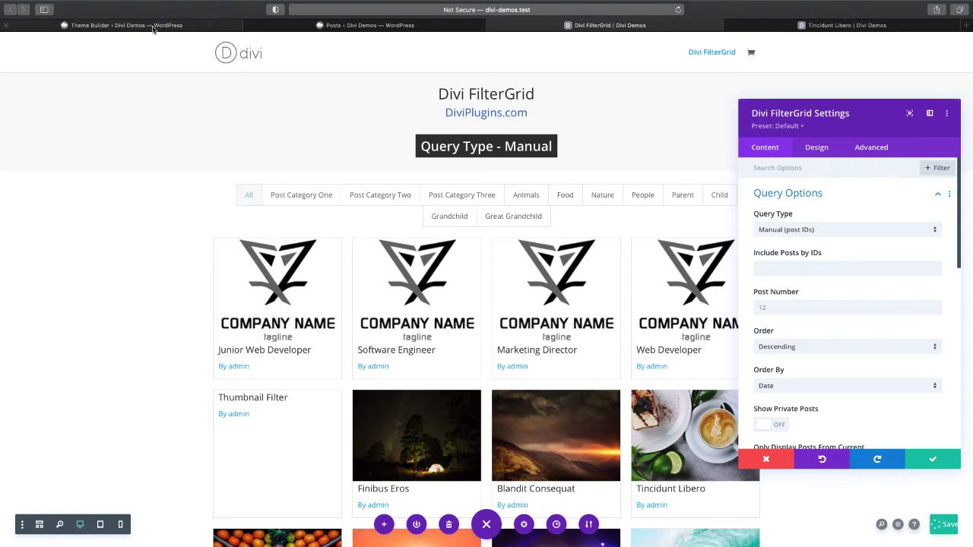
{"action": "left_click", "coordinate": [129, 26]}
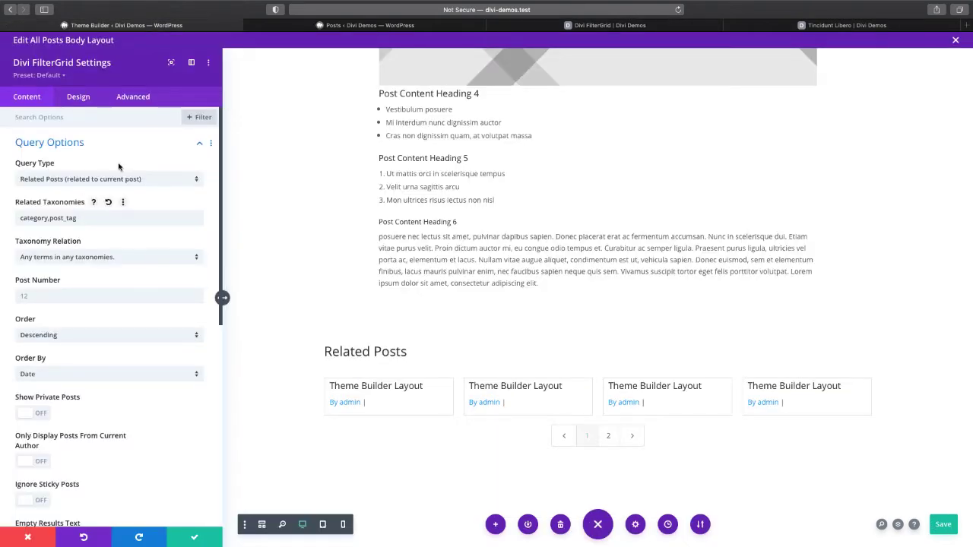
{"action": "left_click", "coordinate": [357, 25]}
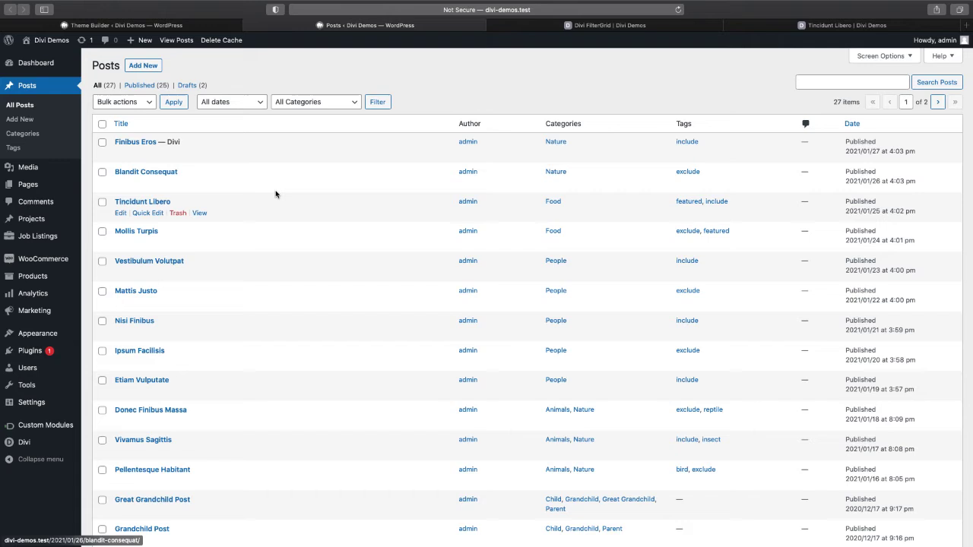
{"action": "scroll", "coordinate": [267, 192], "scroll_direction": "down", "scroll_amount": 1}
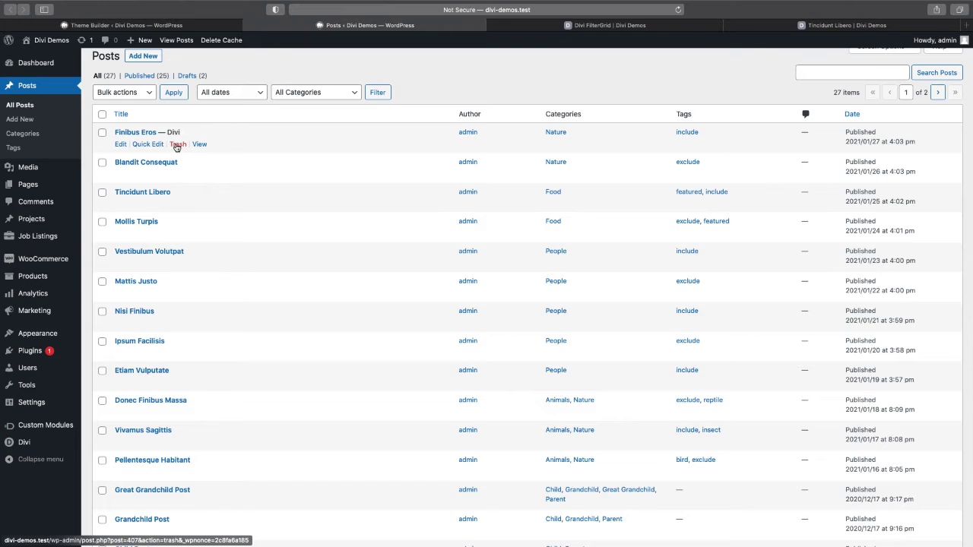
- Back in the builder, enter '407,' in Include Posts by IDs to show Finibus Eros
{"action": "left_click", "coordinate": [609, 25]}
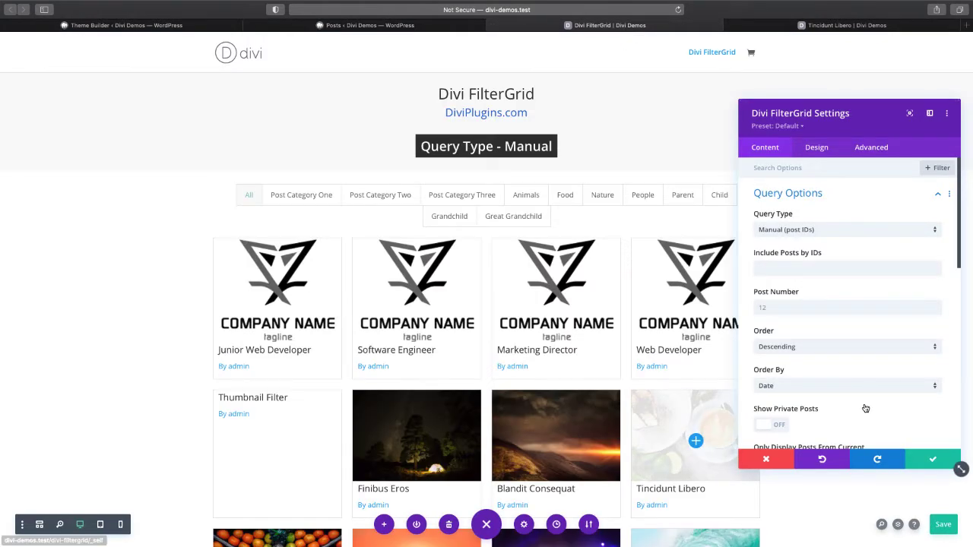
{"action": "left_click", "coordinate": [792, 273]}
{"action": "type", "text": "407,"}
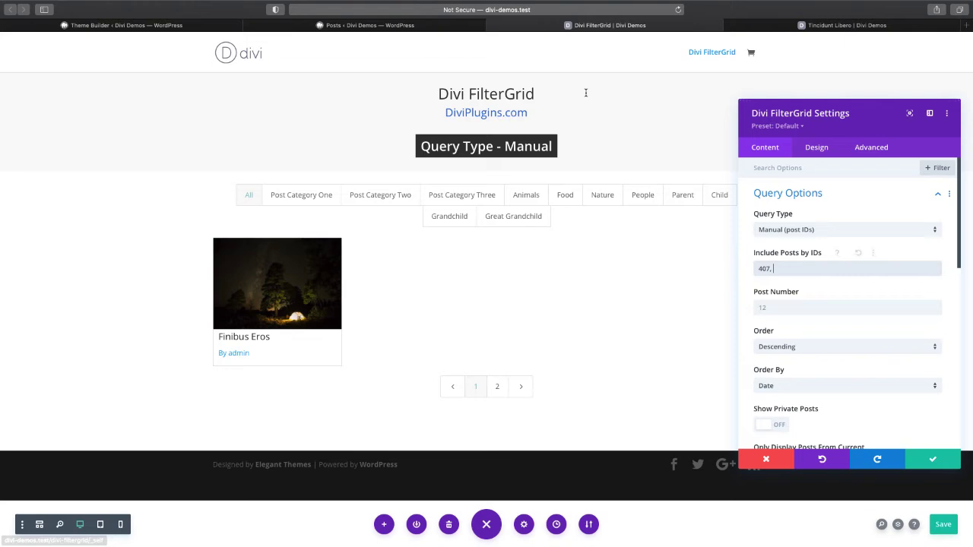
- Look up Project Six in the WordPress Projects list, then add ID 78 to Include Posts by IDs
{"action": "left_click", "coordinate": [318, 29]}
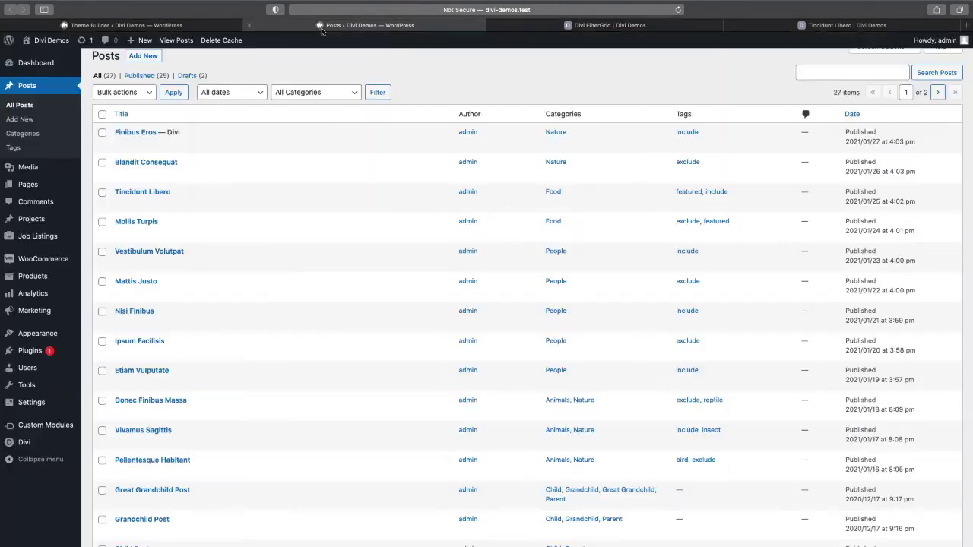
{"action": "mouse_move", "coordinate": [44, 193]}
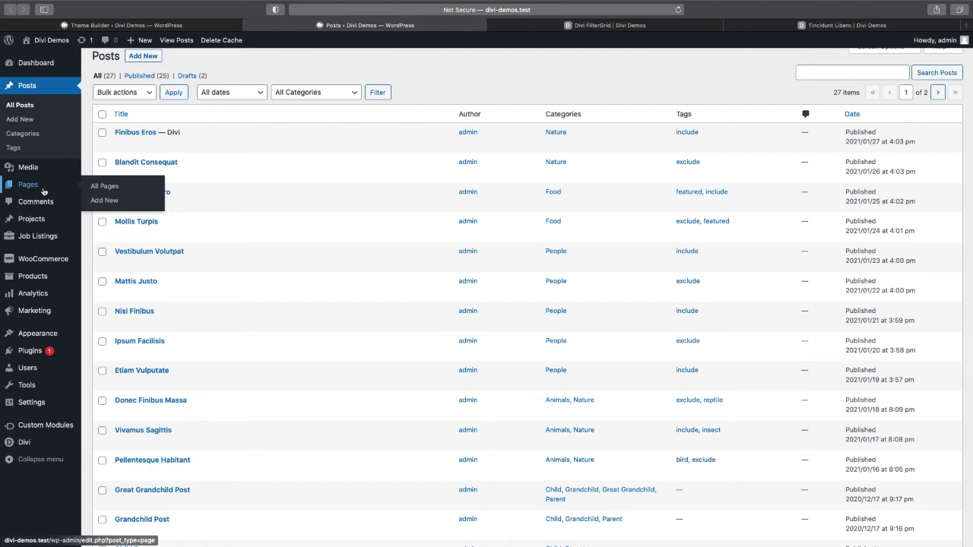
{"action": "left_click", "coordinate": [34, 219]}
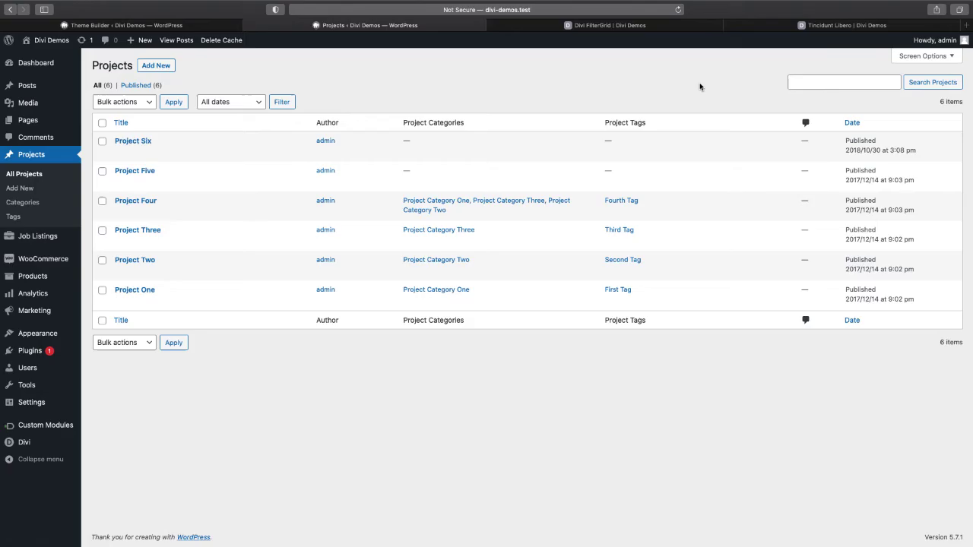
{"action": "left_click", "coordinate": [791, 22]}
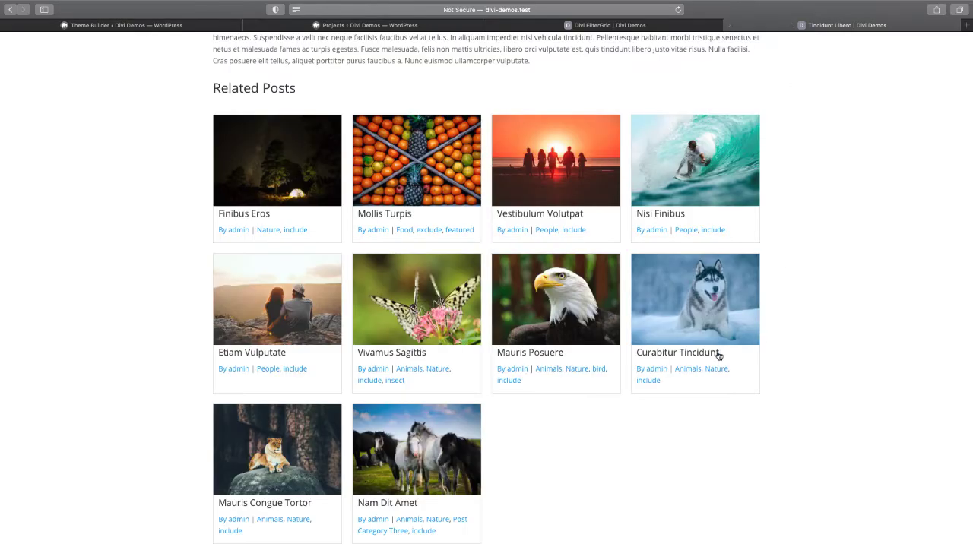
{"action": "left_click", "coordinate": [616, 25]}
{"action": "type", "text": "78"}
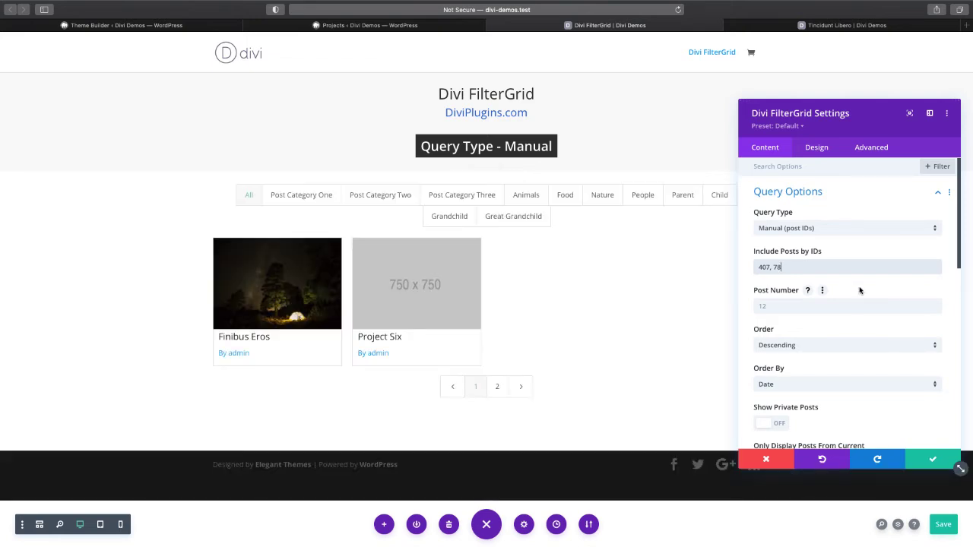
- Show All Jobs under Job Listings in WordPress Admin to find Web Developer
{"action": "left_click", "coordinate": [287, 27]}
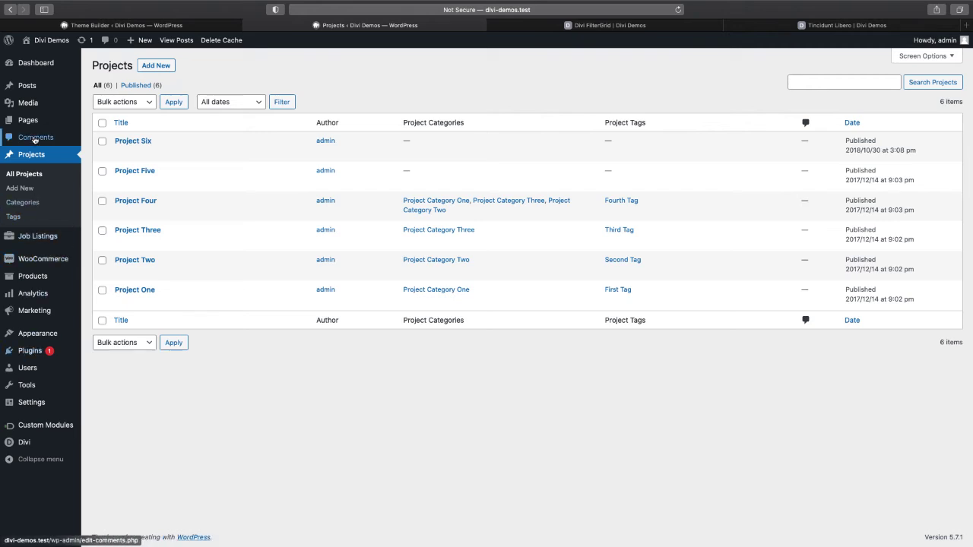
{"action": "mouse_move", "coordinate": [31, 240]}
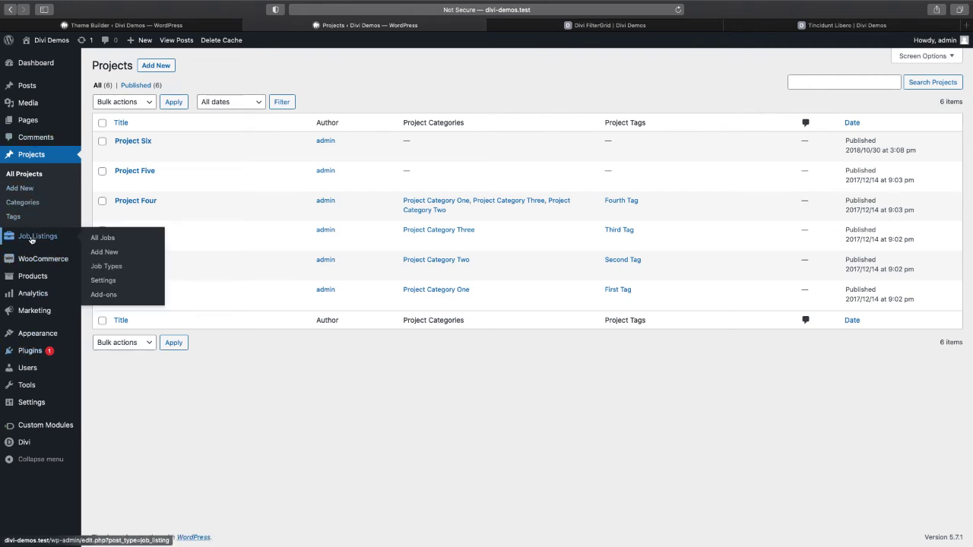
{"action": "left_click", "coordinate": [96, 239]}
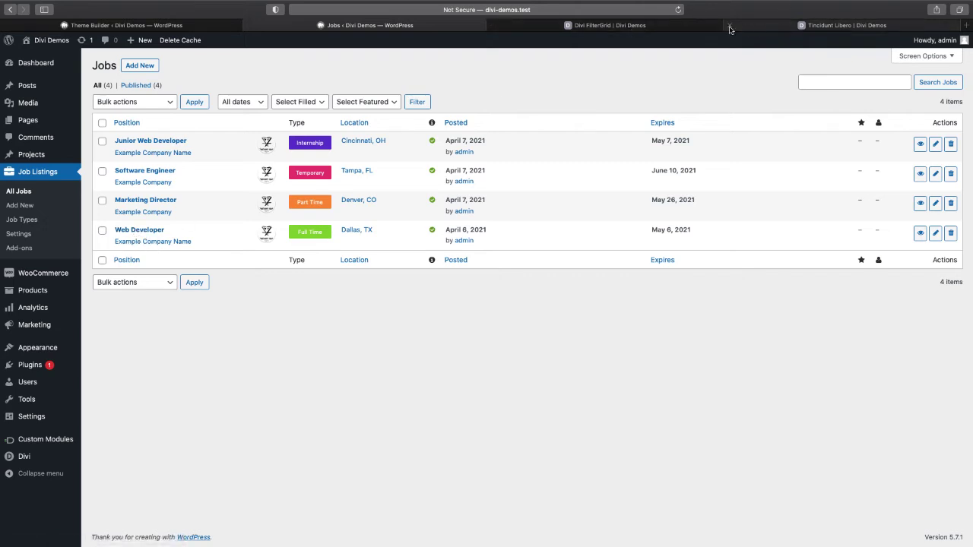
- Append ', 28187' to Include Posts by IDs so it reads 407, 78, 28187
{"action": "left_click", "coordinate": [645, 28]}
{"action": "type", "text": ", 78"}
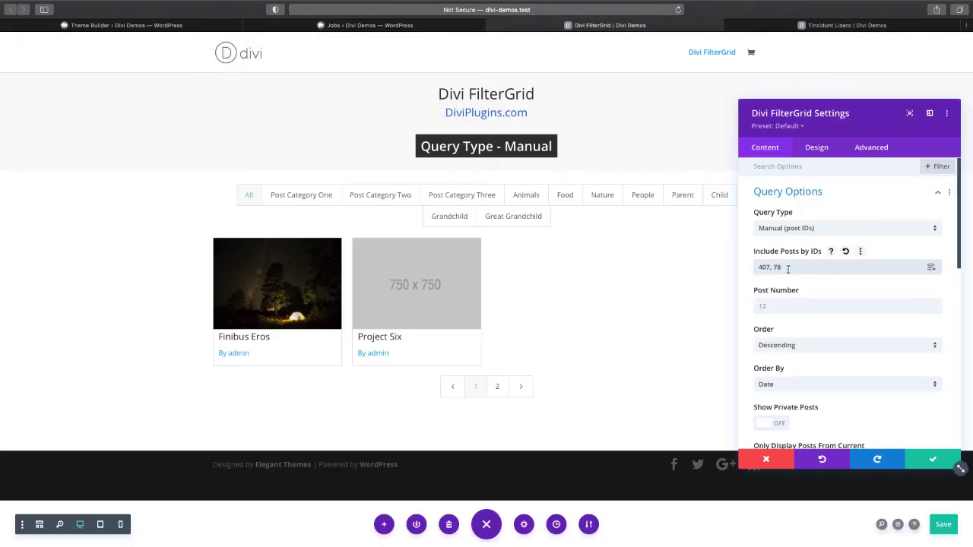
{"action": "type", "text": "28187"}
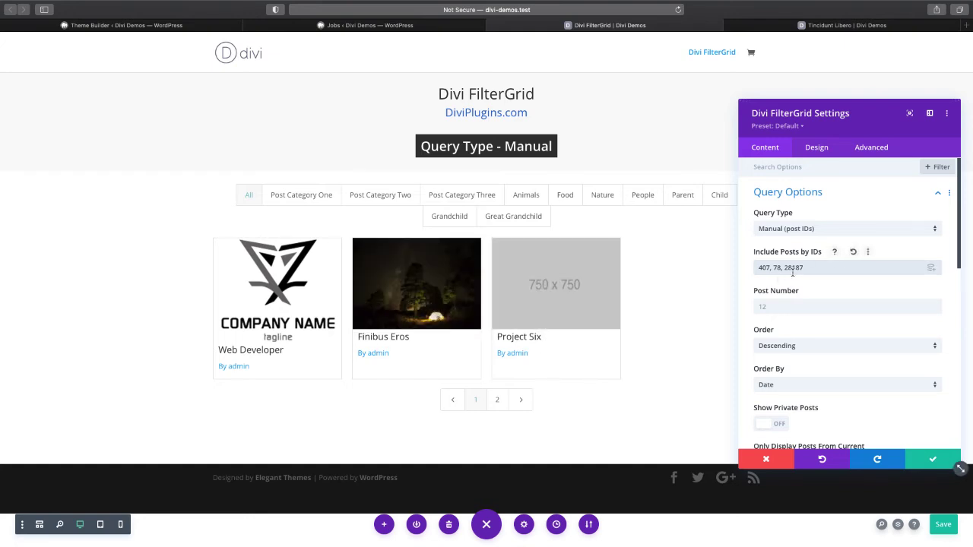
{"action": "scroll", "coordinate": [809, 338], "scroll_direction": "down", "scroll_amount": 1}
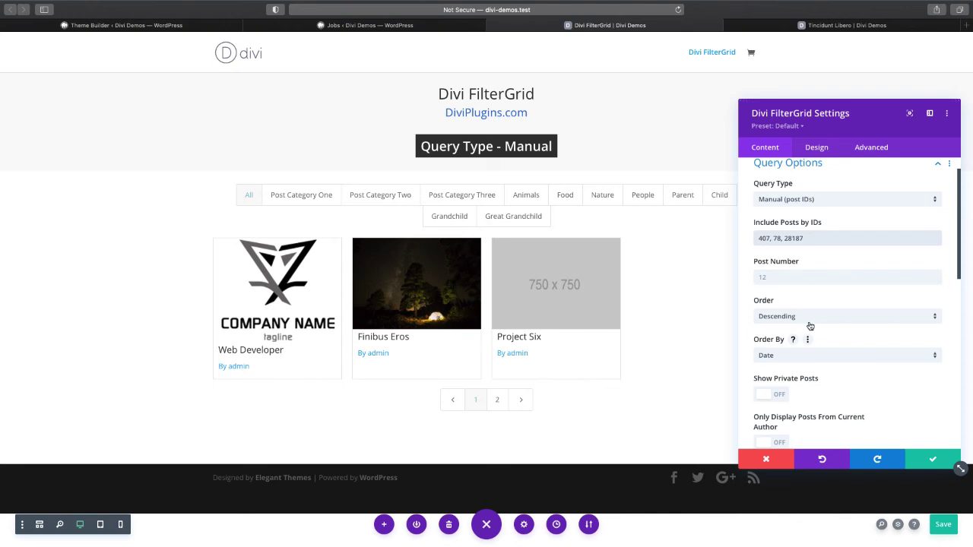
- Set the FilterGrid Order By to Preserve post ID order
{"action": "left_click", "coordinate": [801, 357]}
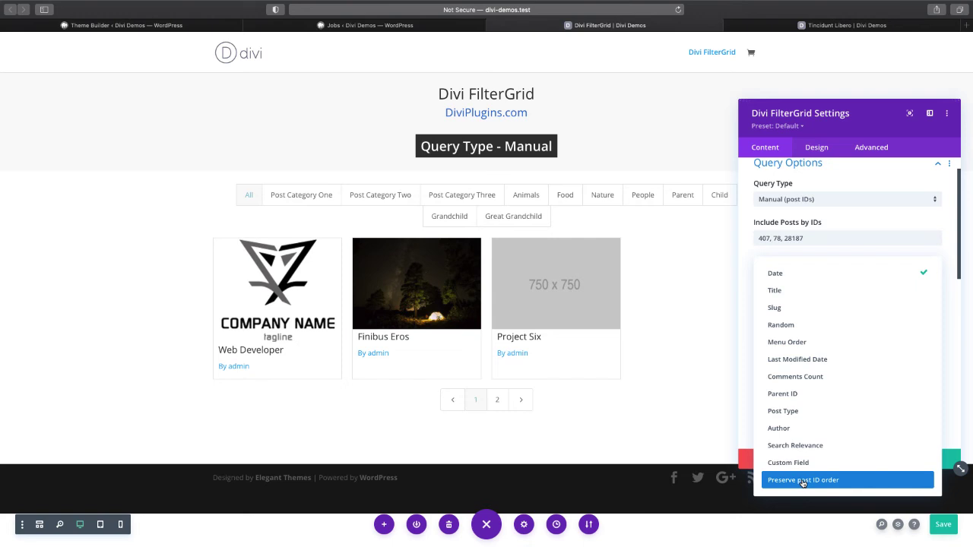
{"action": "left_click", "coordinate": [803, 481]}
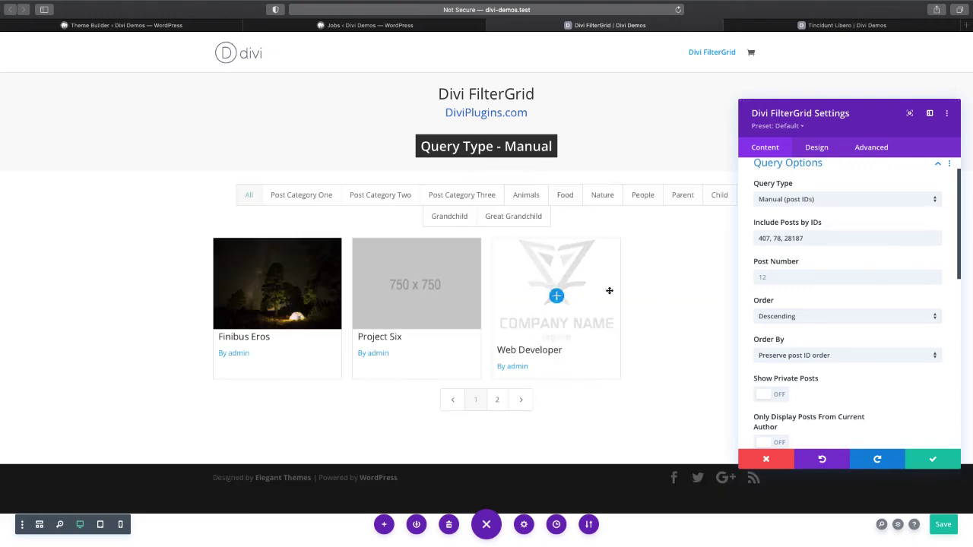
- Move 407 from the start to the end of the ID list, giving 78, 28187, 407
{"action": "double_click", "coordinate": [761, 238]}
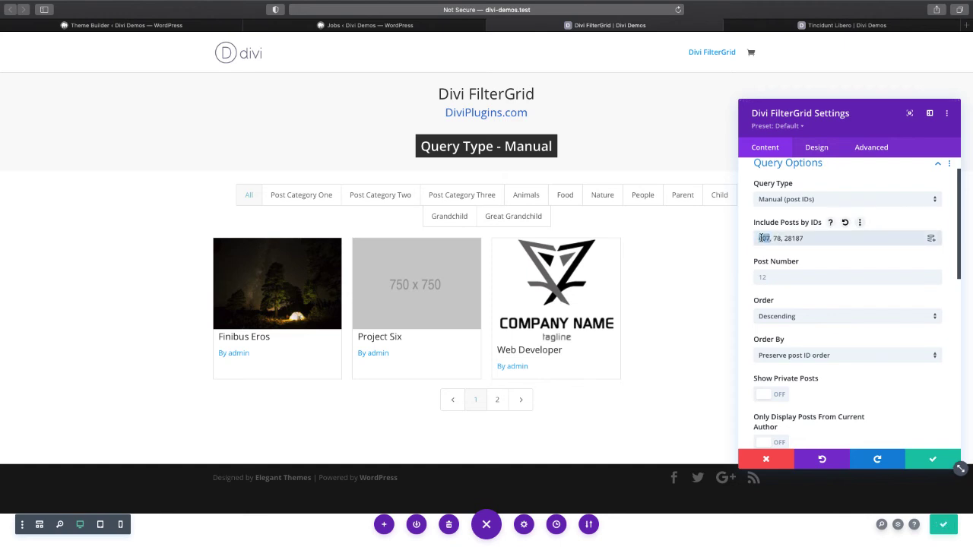
{"action": "key", "text": "Delete"}
{"action": "key", "text": "Delete"}
{"action": "key", "text": "Delete"}
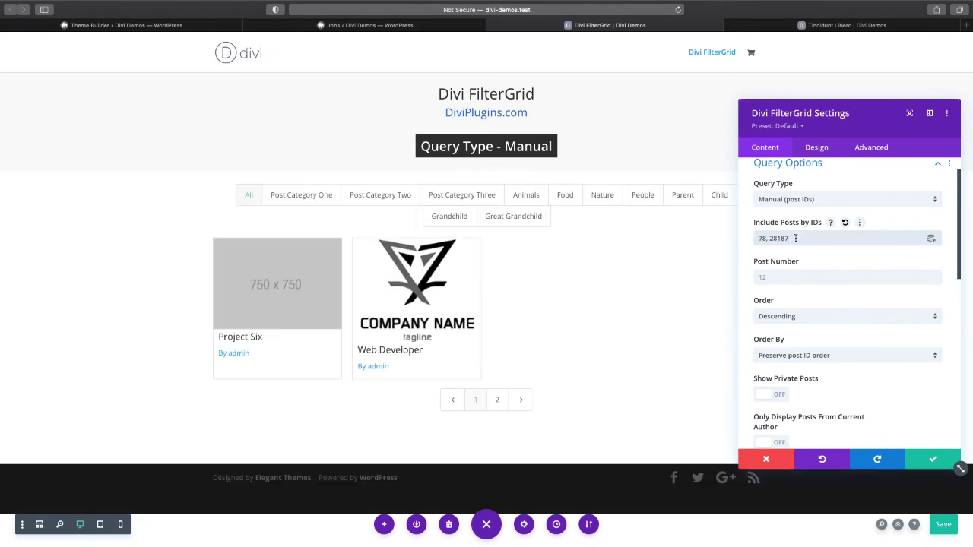
{"action": "left_click", "coordinate": [795, 238]}
{"action": "type", "text": ", 407"}
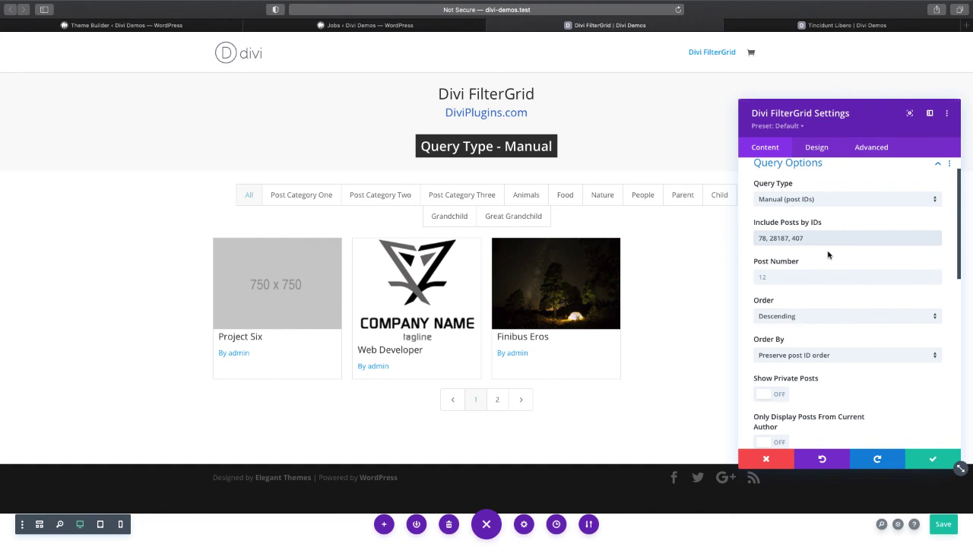
{"action": "scroll", "coordinate": [829, 278], "scroll_direction": "down", "scroll_amount": 2}
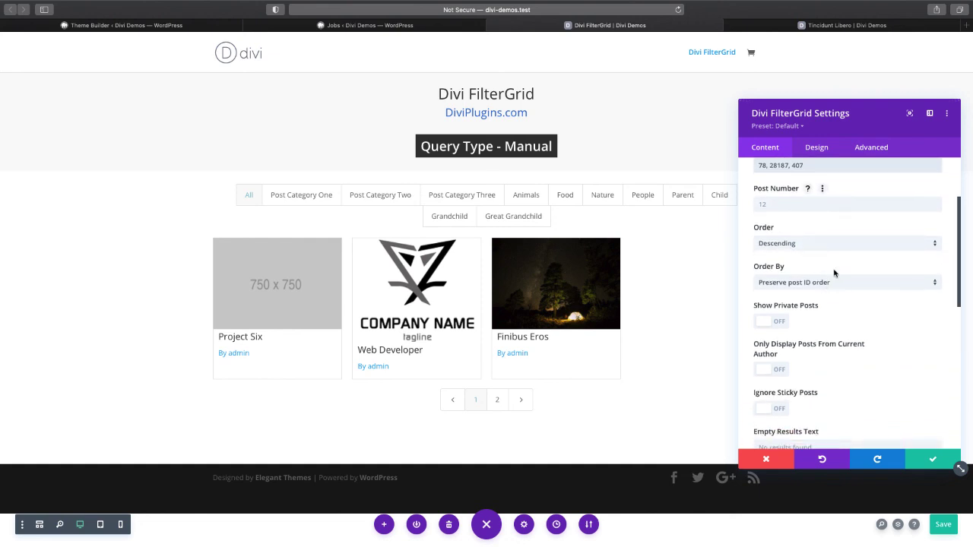
{"action": "scroll", "coordinate": [833, 324], "scroll_direction": "down", "scroll_amount": 1}
{"action": "scroll", "coordinate": [833, 323], "scroll_direction": "up", "scroll_amount": 4}
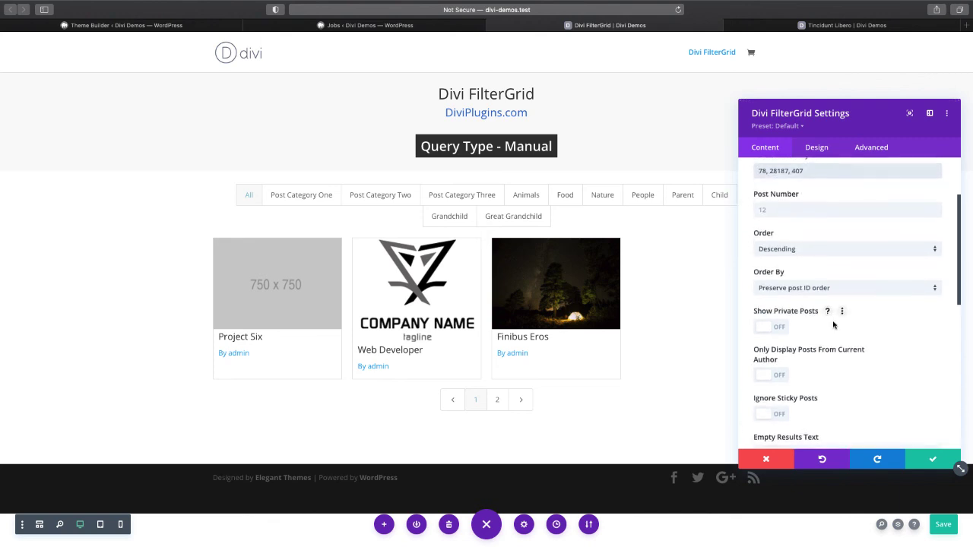
{"action": "scroll", "coordinate": [860, 340], "scroll_direction": "down", "scroll_amount": 3}
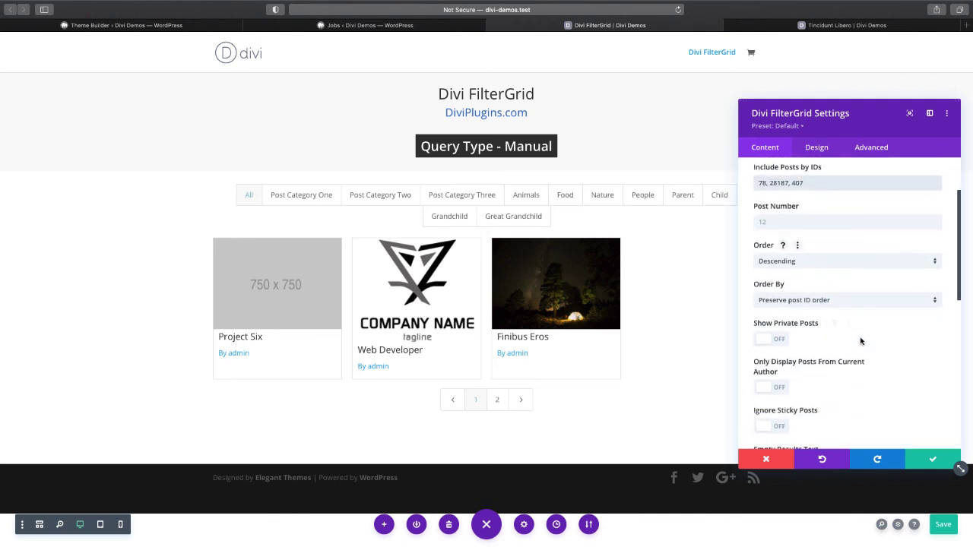
{"action": "scroll", "coordinate": [860, 341], "scroll_direction": "up", "scroll_amount": 3}
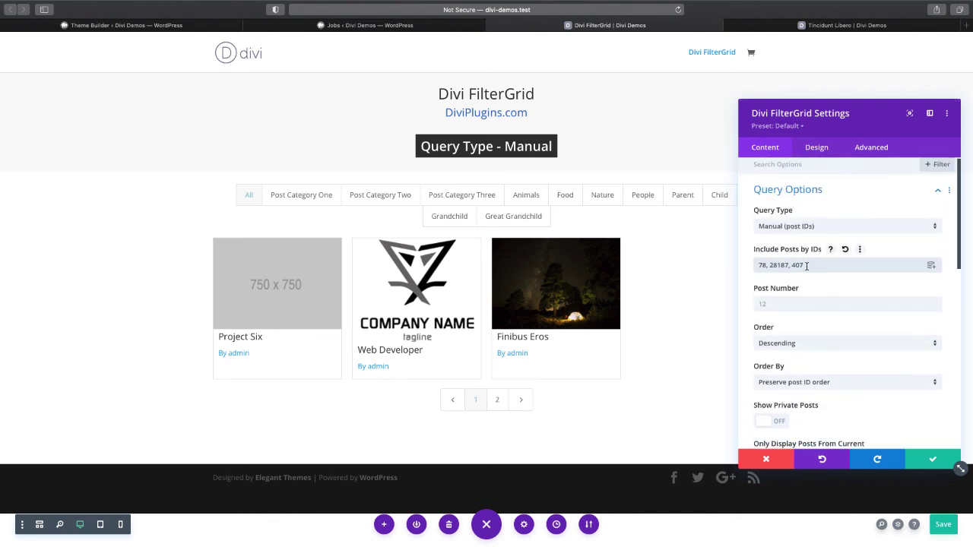